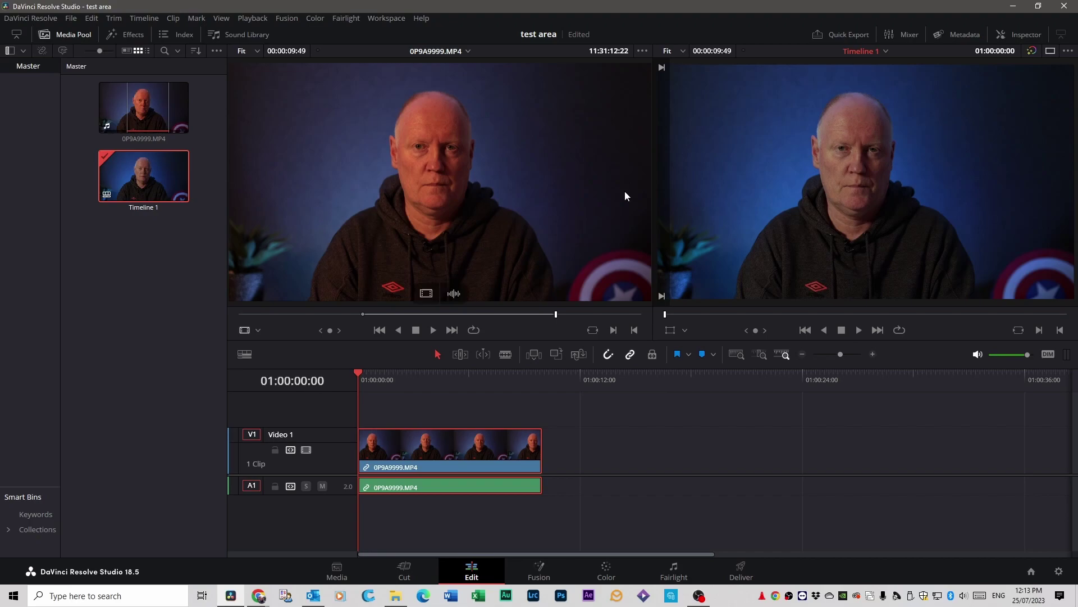
Search the Open FX filters for 'rel' and drag Relight onto the V1 clip.
{"action": "left_click", "coordinate": [133, 36]}
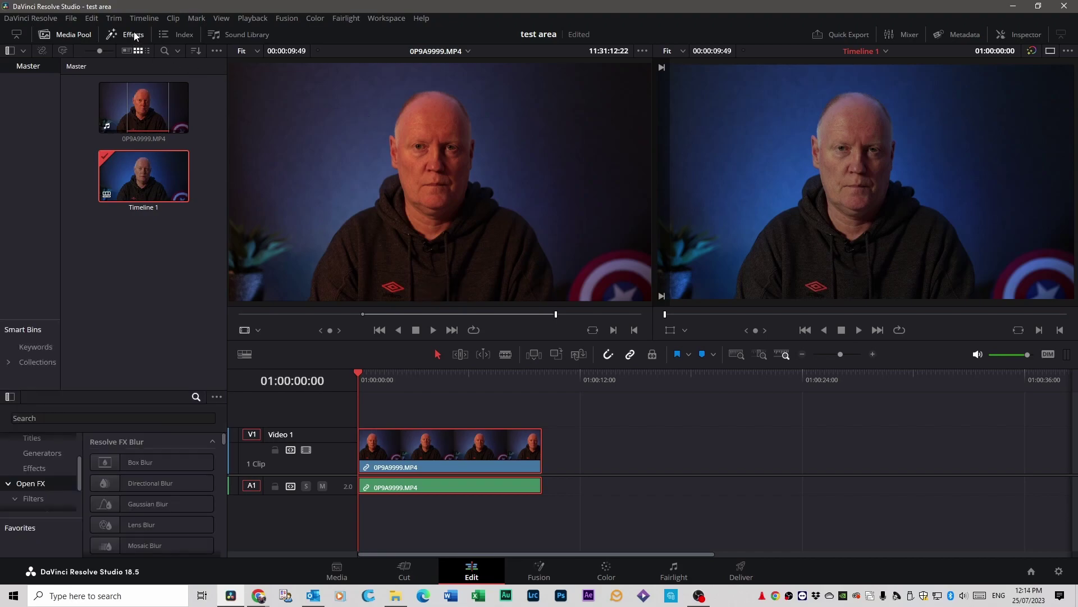
{"action": "left_click", "coordinate": [33, 502]}
{"action": "left_click", "coordinate": [50, 418]}
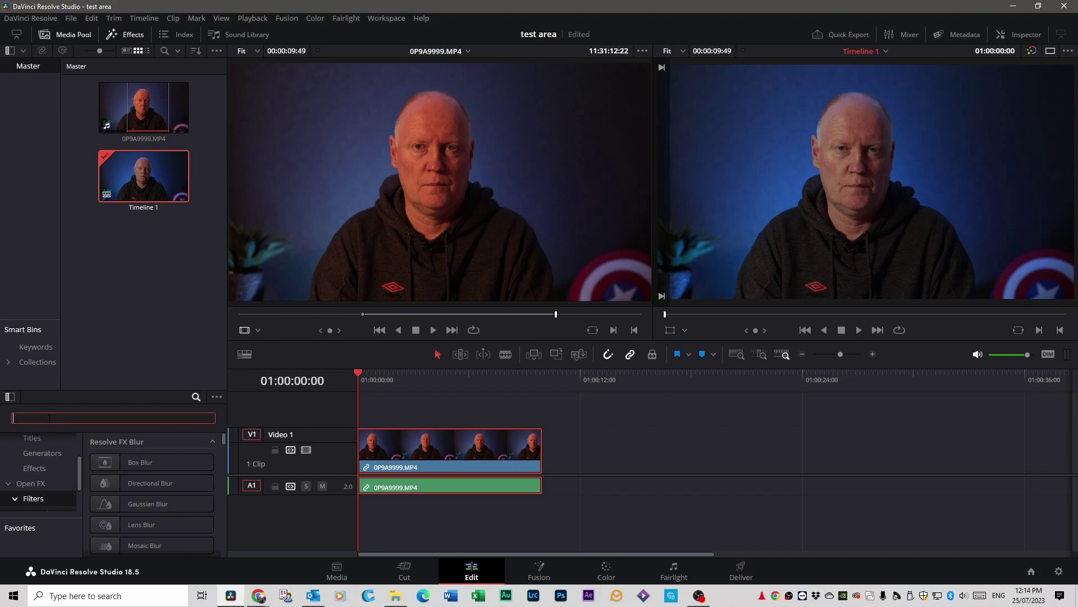
{"action": "type", "text": "relight"}
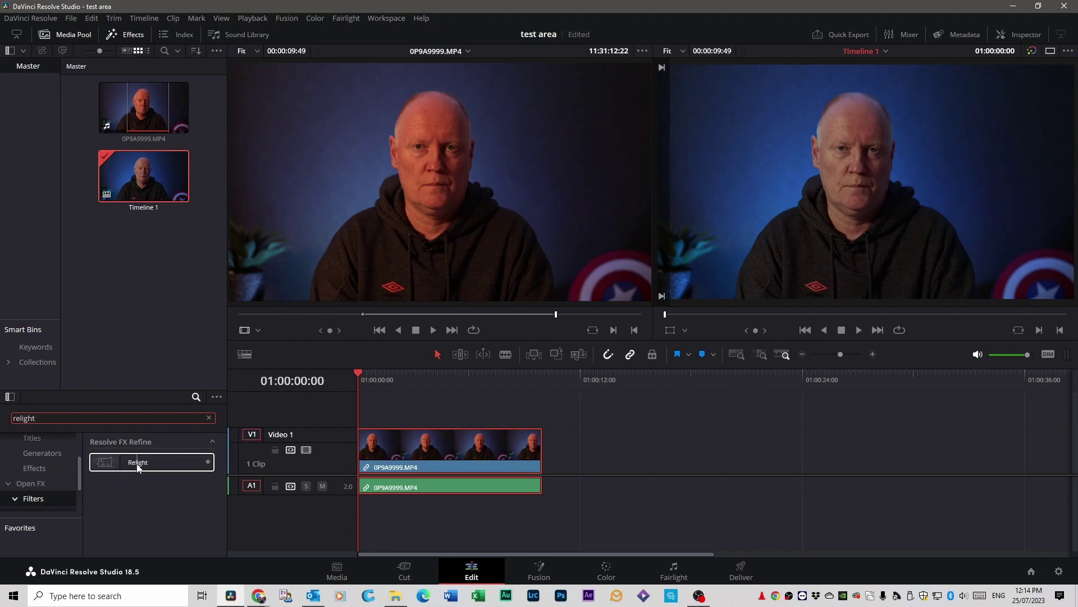
{"action": "left_click_drag", "start_coordinate": [137, 462], "coordinate": [441, 450]}
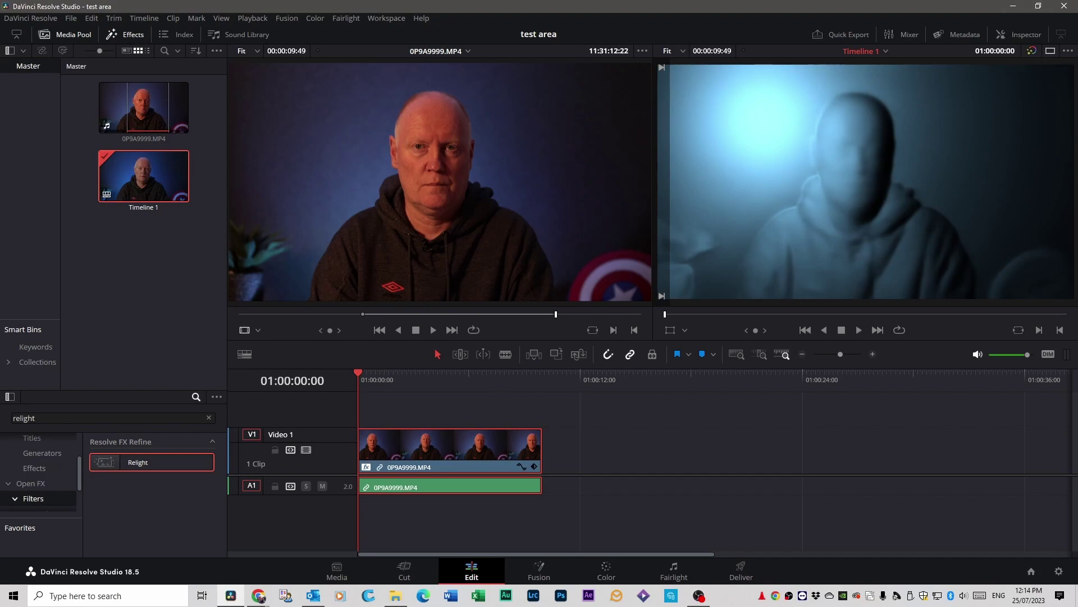
Show the clip's Relight settings in the Inspector and toggle the effect off and back on.
{"action": "left_click", "coordinate": [1025, 37]}
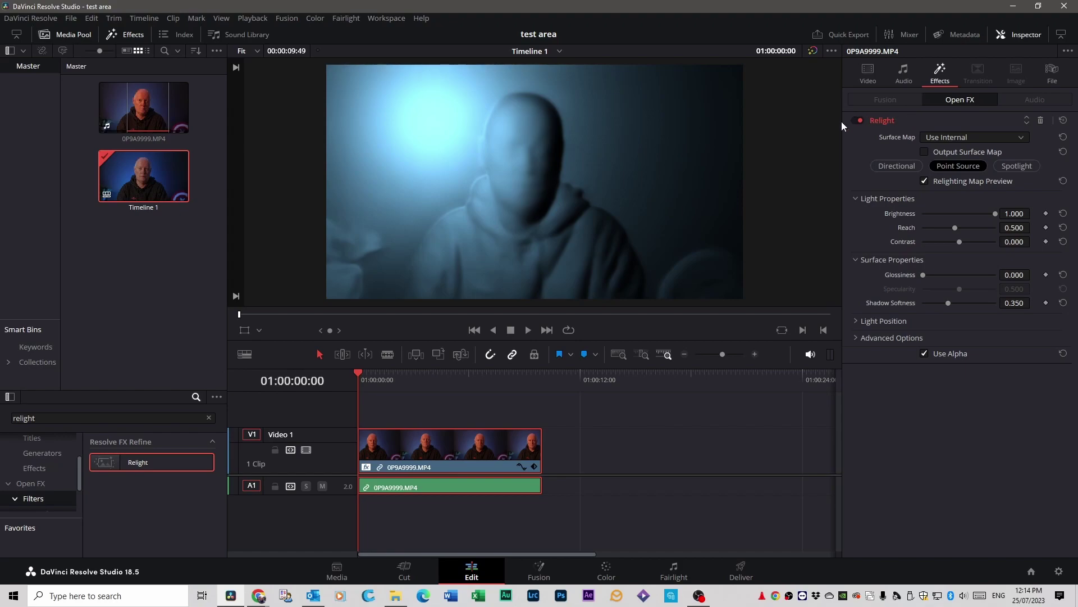
{"action": "left_click", "coordinate": [856, 120]}
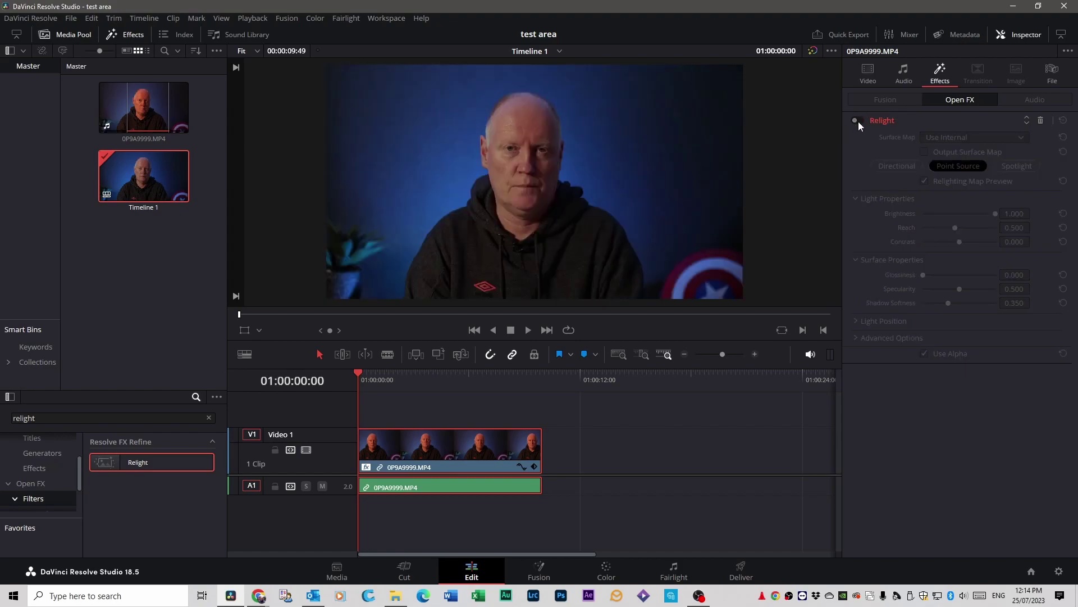
{"action": "left_click", "coordinate": [858, 121]}
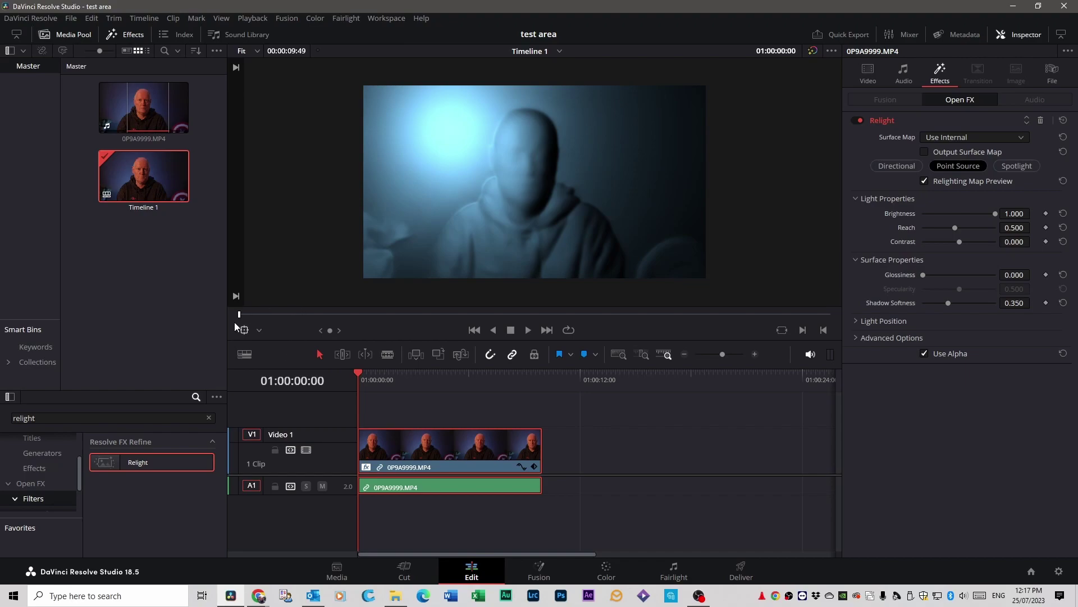
Set the viewer overlay to Open FX Overlay and drag the point light left and down.
{"action": "left_click", "coordinate": [259, 331]}
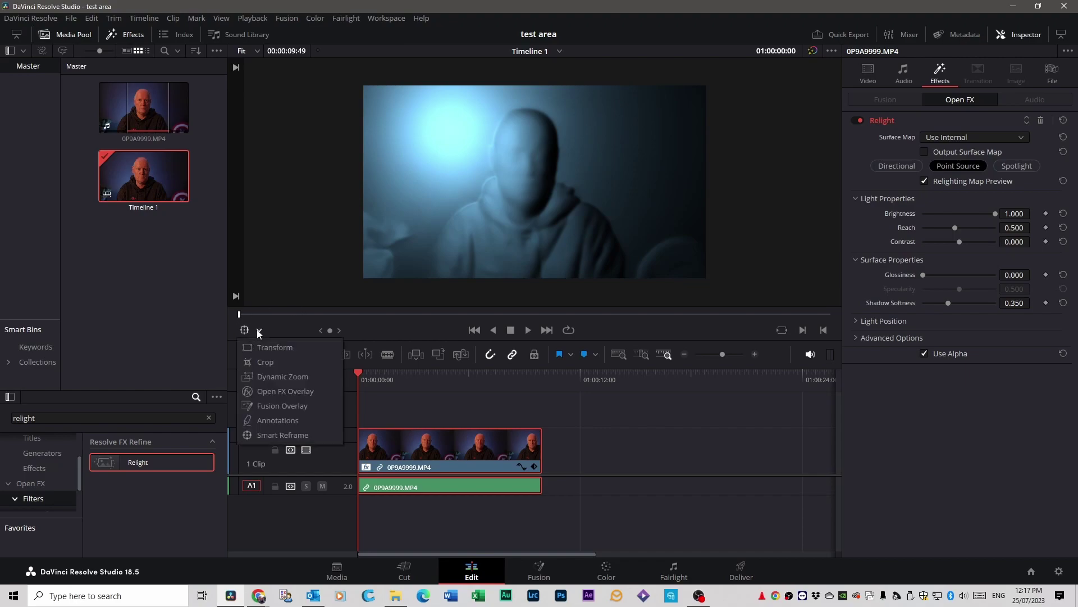
{"action": "left_click", "coordinate": [271, 392]}
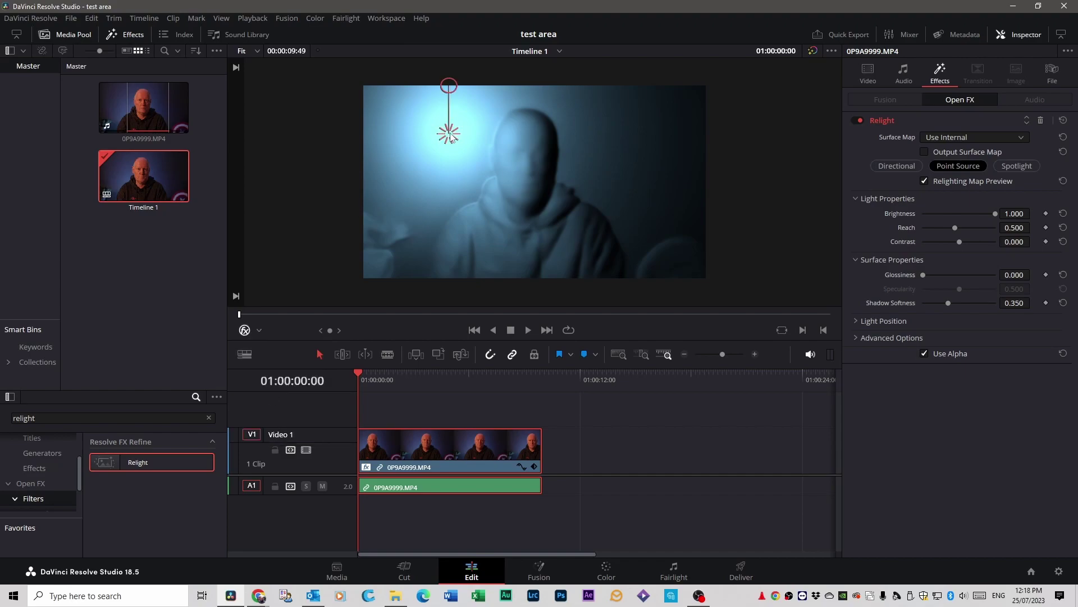
{"action": "left_click_drag", "start_coordinate": [450, 137], "coordinate": [411, 146]}
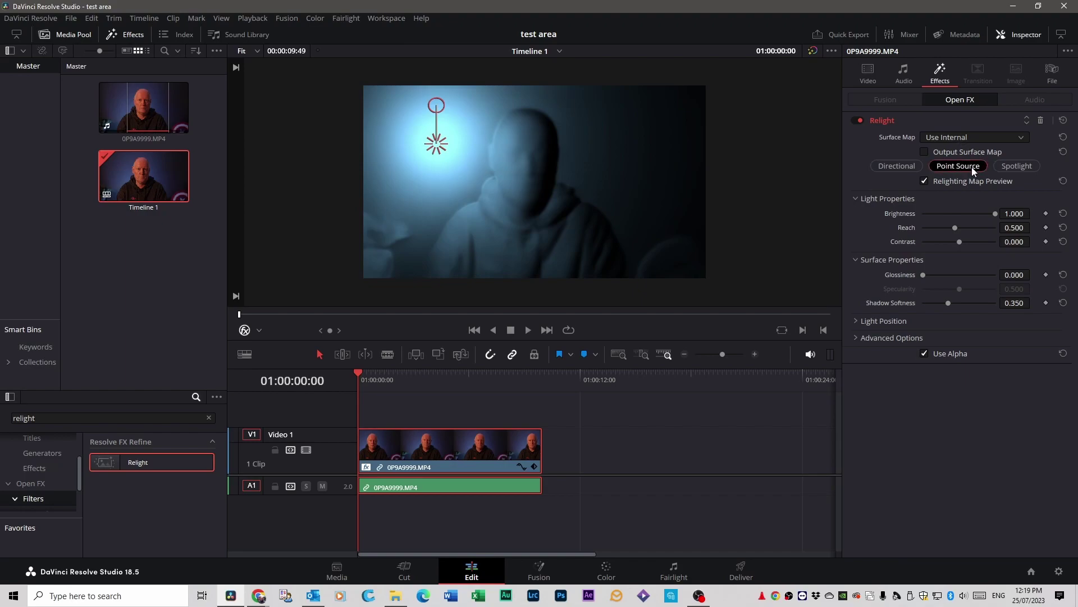
Switch Relight to a Directional light, disable Relighting Map Preview, and angle the light from above-left.
{"action": "left_click", "coordinate": [1009, 170]}
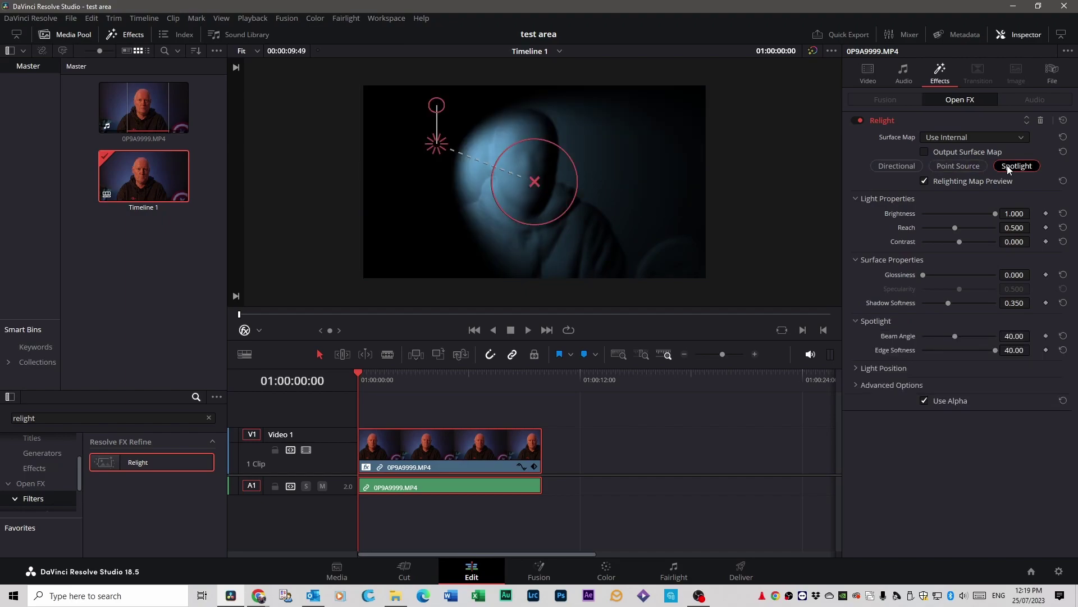
{"action": "left_click", "coordinate": [898, 168]}
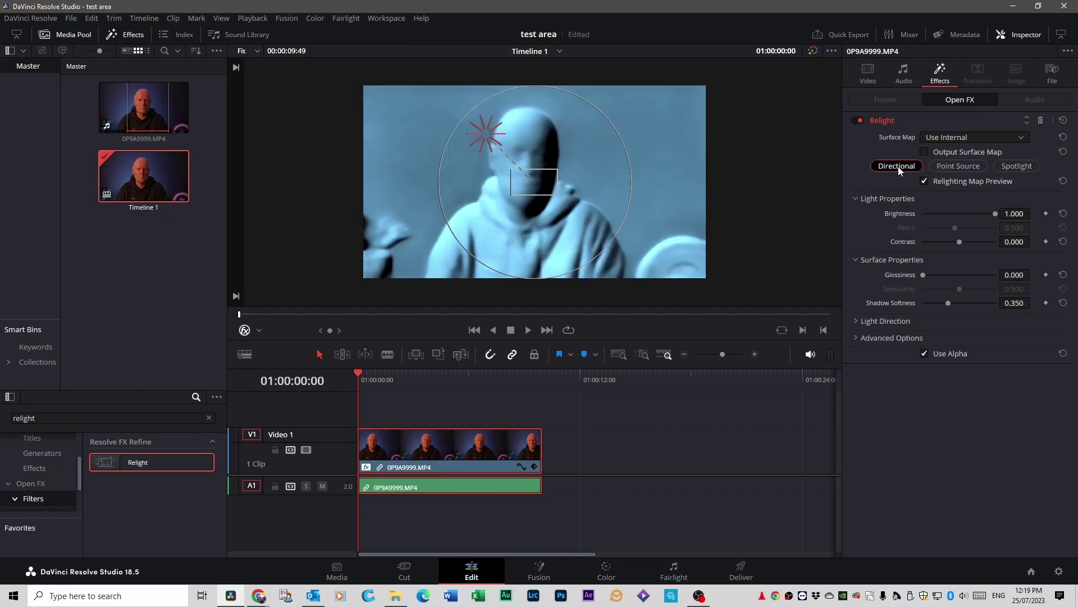
{"action": "left_click", "coordinate": [924, 181]}
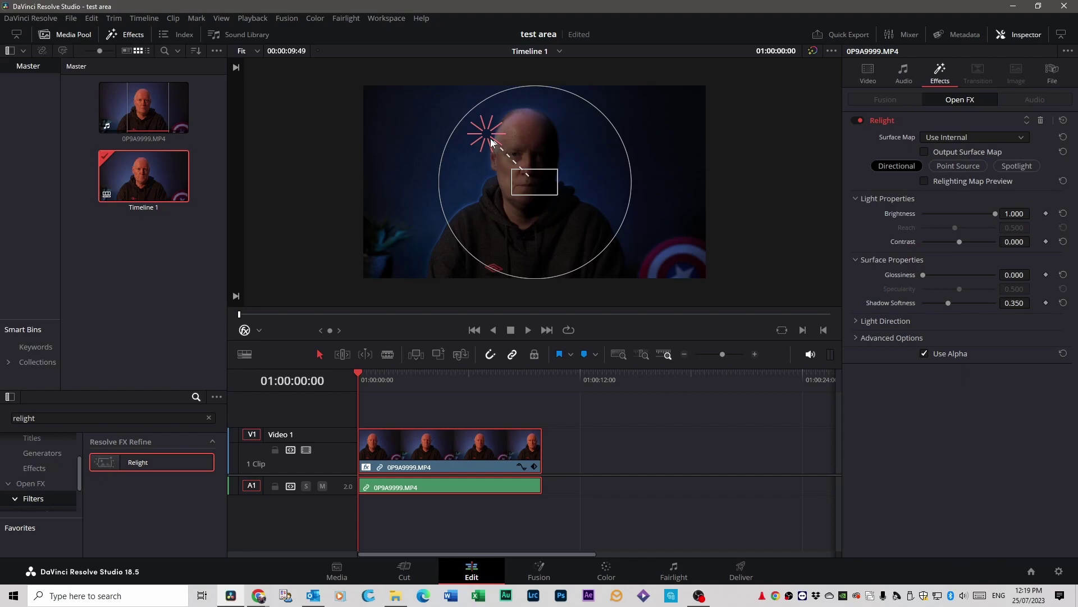
{"action": "mouse_move", "coordinate": [489, 134]}
{"action": "left_mouse_down"}
{"action": "mouse_move", "coordinate": [468, 134]}
{"action": "mouse_move", "coordinate": [570, 112]}
{"action": "mouse_move", "coordinate": [511, 102]}
{"action": "mouse_move", "coordinate": [453, 133]}
{"action": "mouse_move", "coordinate": [436, 125]}
{"action": "mouse_move", "coordinate": [478, 132]}
{"action": "left_mouse_up"}
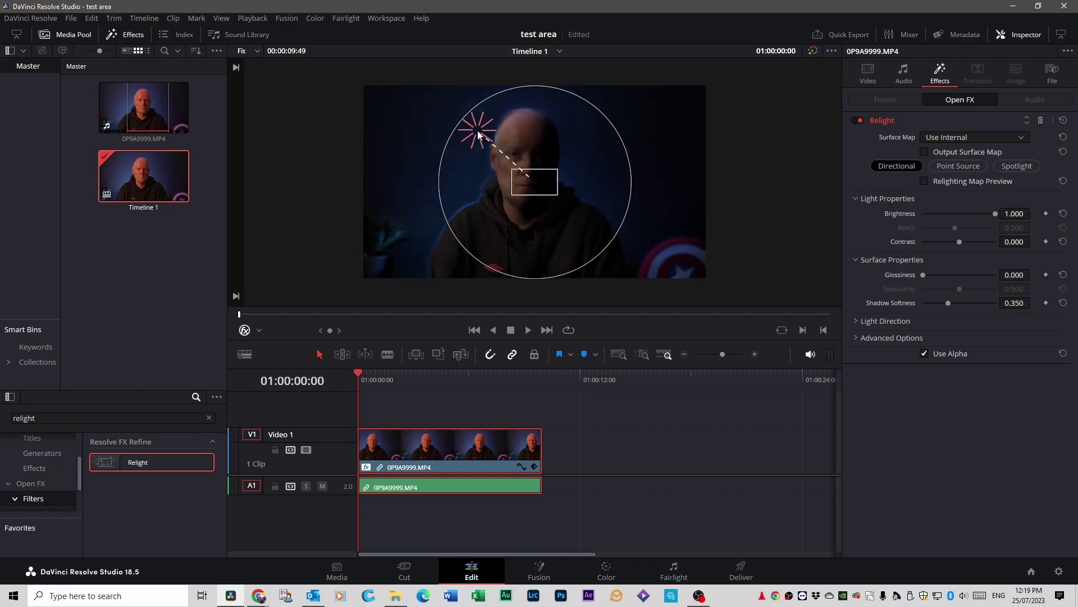
Set Relight to Point Source and adjust its height and position to sit just right of the face.
{"action": "left_click", "coordinate": [959, 167]}
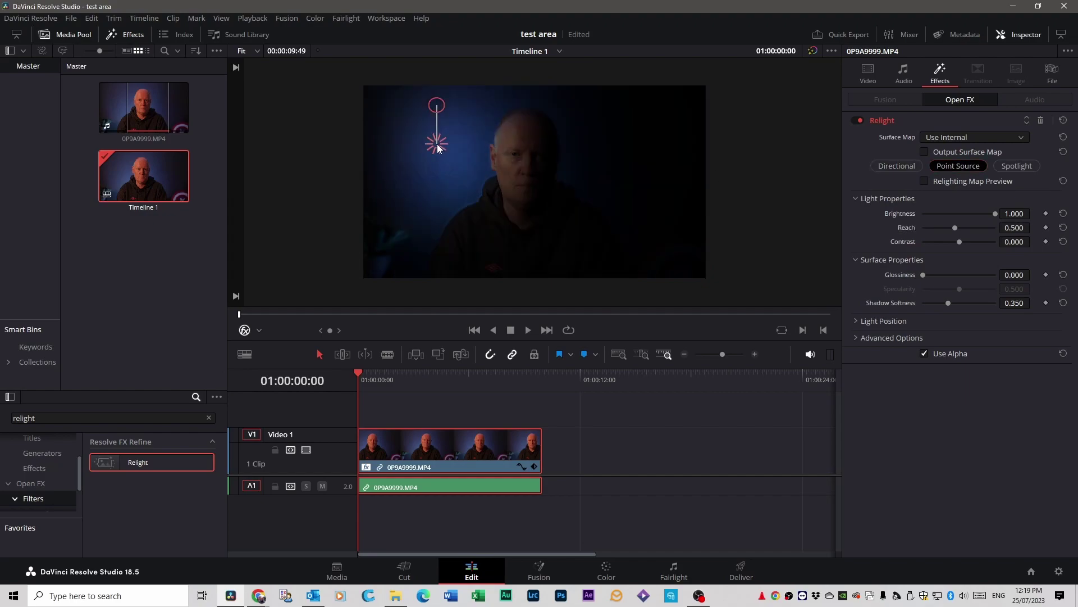
{"action": "left_click_drag", "start_coordinate": [438, 148], "coordinate": [440, 159]}
{"action": "left_click_drag", "start_coordinate": [441, 113], "coordinate": [433, 23]}
{"action": "left_click_drag", "start_coordinate": [441, 163], "coordinate": [591, 258]}
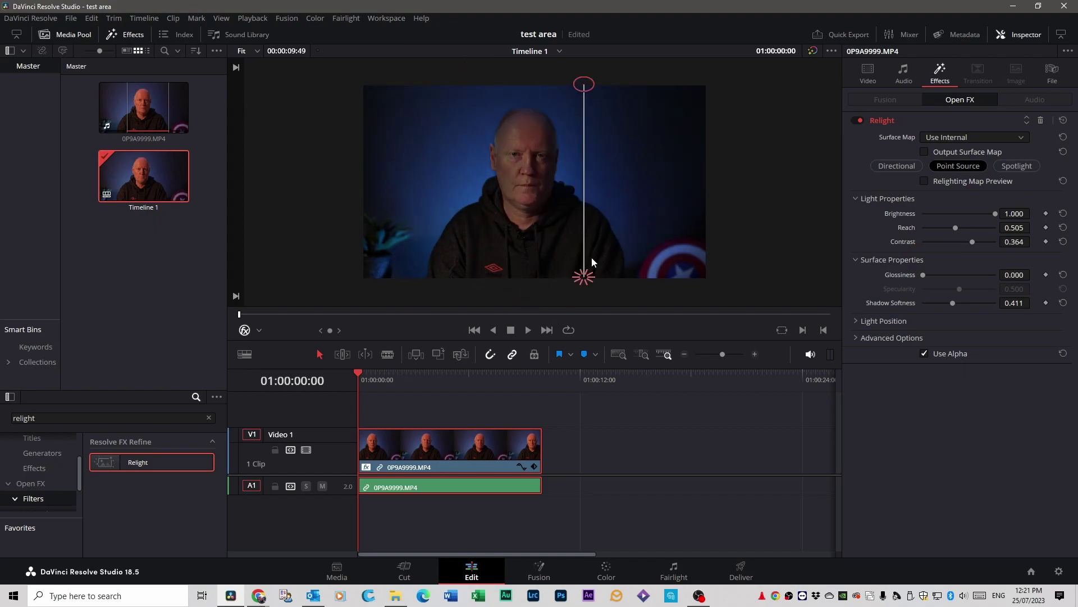
{"action": "left_click_drag", "start_coordinate": [592, 64], "coordinate": [579, 209]}
{"action": "left_click_drag", "start_coordinate": [592, 259], "coordinate": [561, 171]}
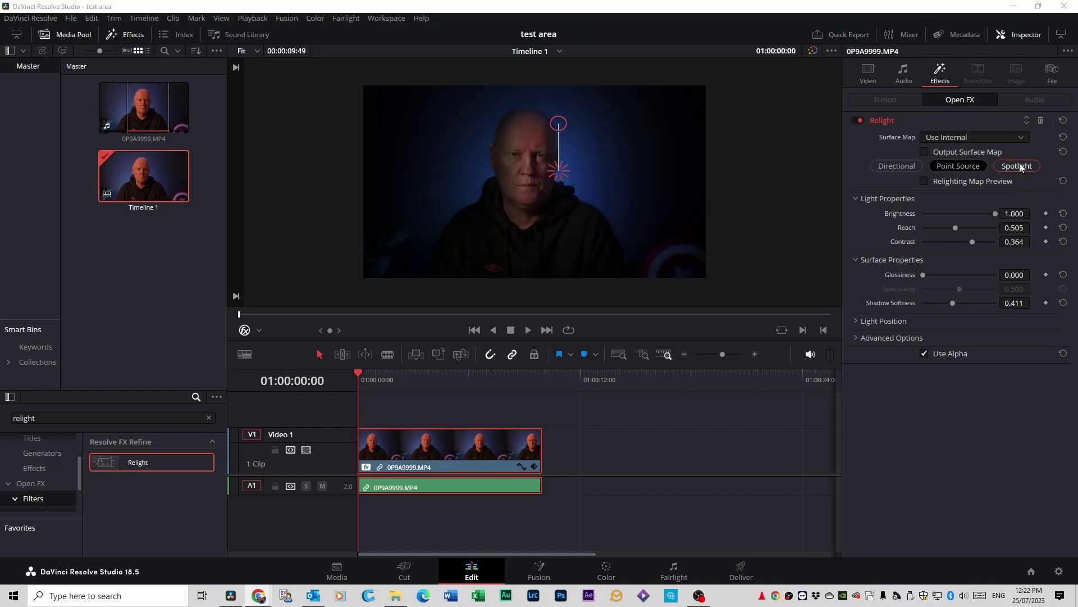
Switch to a Spotlight and position its source, target and beam over the subject's face.
{"action": "left_click", "coordinate": [1018, 166]}
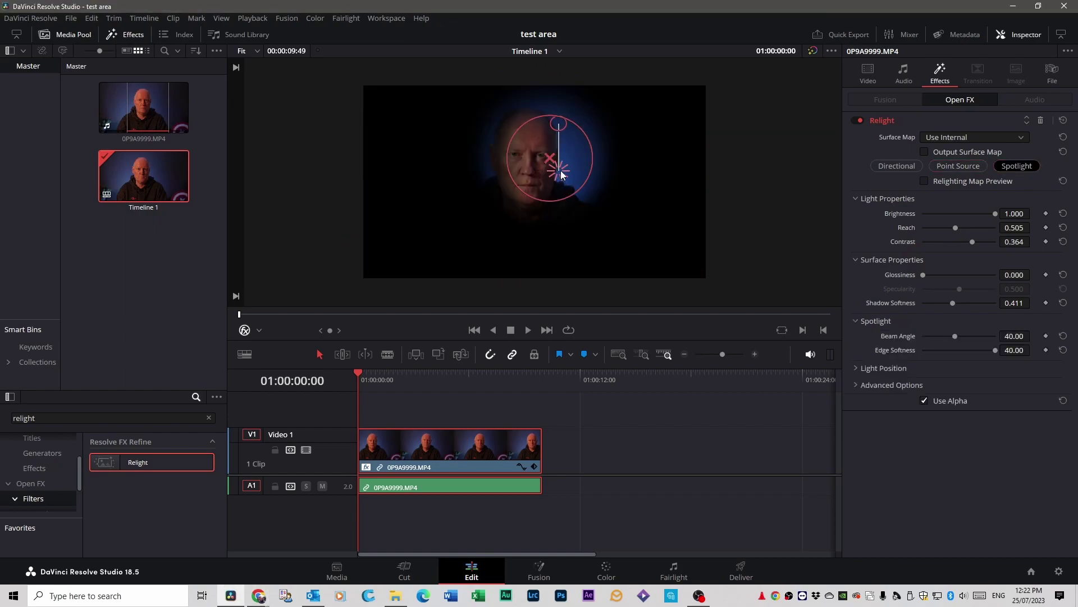
{"action": "left_click_drag", "start_coordinate": [561, 174], "coordinate": [533, 159]}
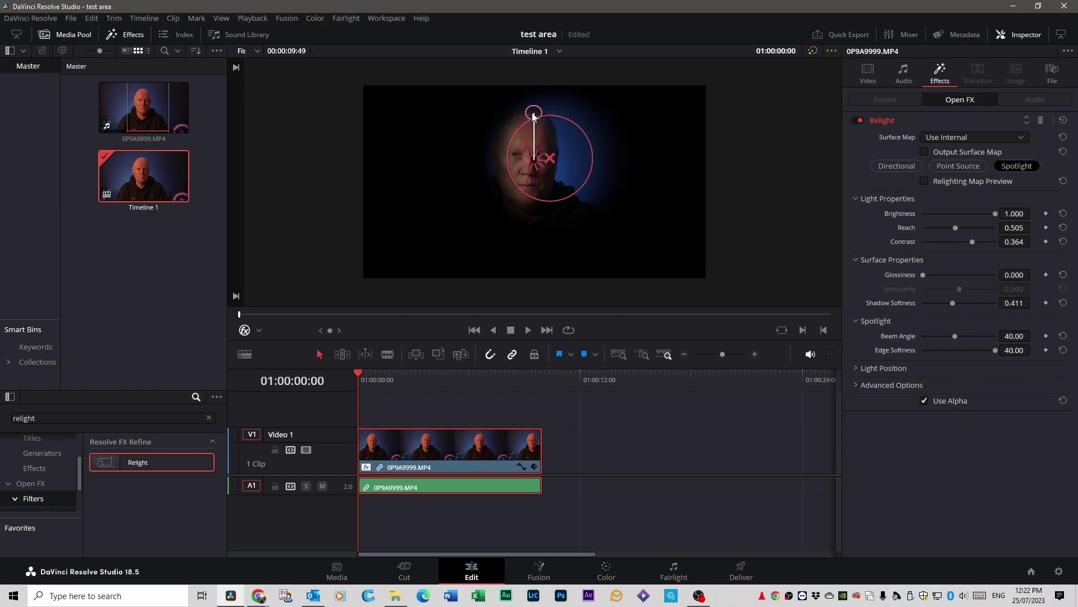
{"action": "left_click_drag", "start_coordinate": [534, 115], "coordinate": [584, 73]}
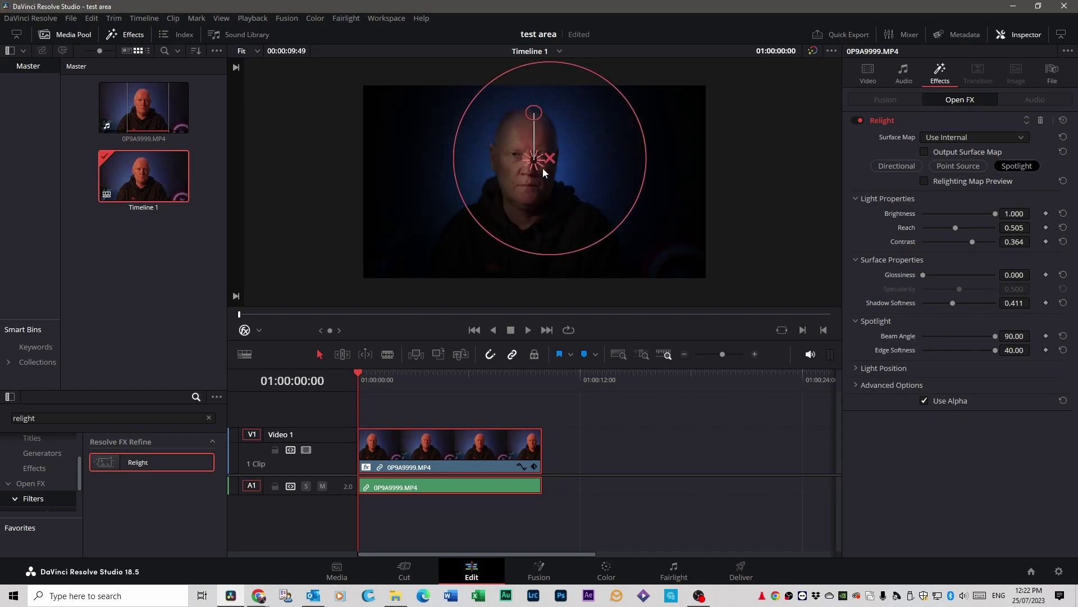
{"action": "mouse_move", "coordinate": [550, 159]}
{"action": "left_mouse_down"}
{"action": "mouse_move", "coordinate": [652, 177]}
{"action": "mouse_move", "coordinate": [559, 159]}
{"action": "left_mouse_up"}
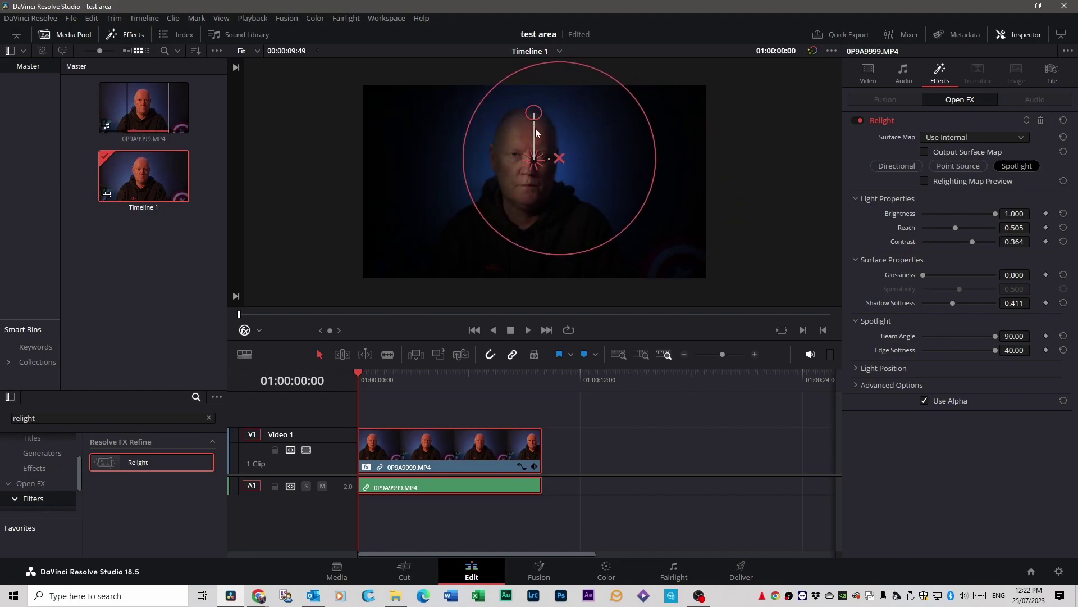
{"action": "left_click_drag", "start_coordinate": [534, 113], "coordinate": [531, 6]}
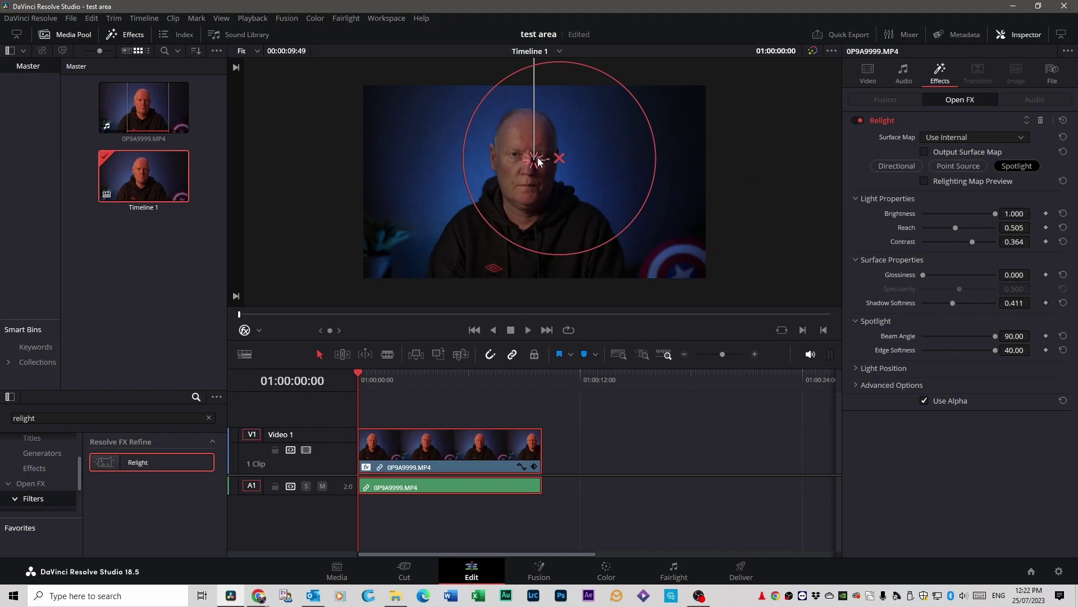
{"action": "left_click_drag", "start_coordinate": [538, 162], "coordinate": [620, 193]}
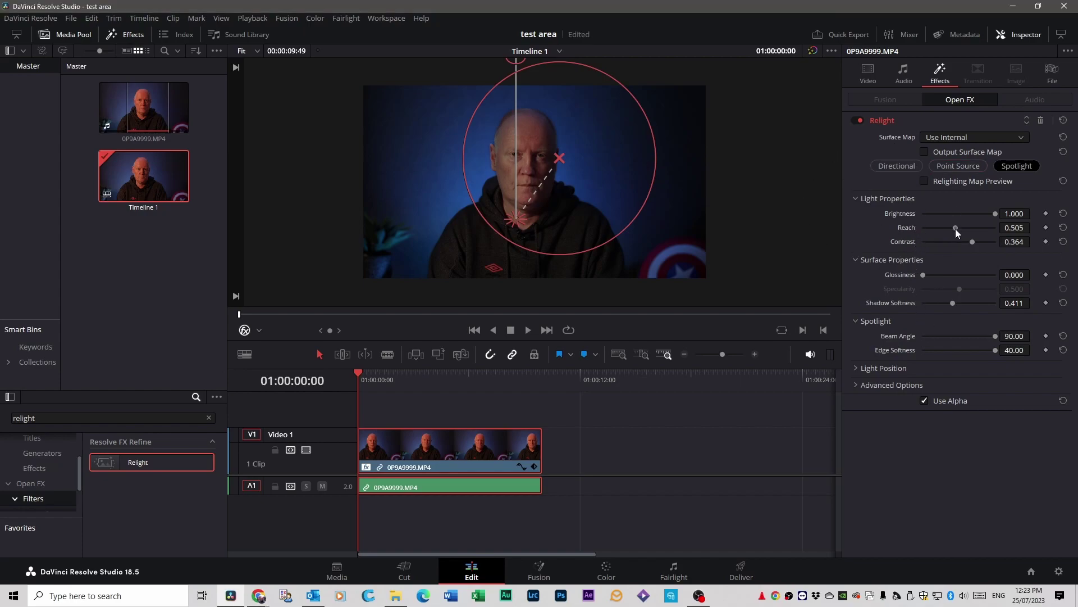
Set Reach to 1.000, Glossiness to 1.000 and Shadow Softness to about 0.426.
{"action": "left_click_drag", "start_coordinate": [955, 228], "coordinate": [1048, 224]}
{"action": "left_click_drag", "start_coordinate": [924, 275], "coordinate": [821, 274]}
{"action": "left_click", "coordinate": [1065, 302]}
{"action": "left_click_drag", "start_coordinate": [924, 303], "coordinate": [973, 302]}
{"action": "left_click", "coordinate": [954, 300]}
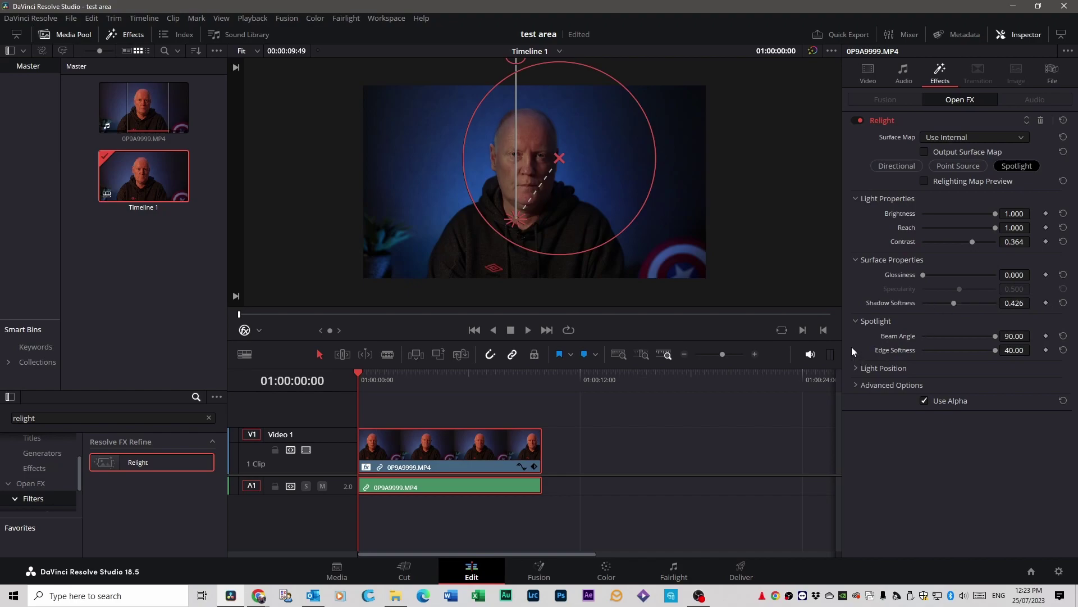